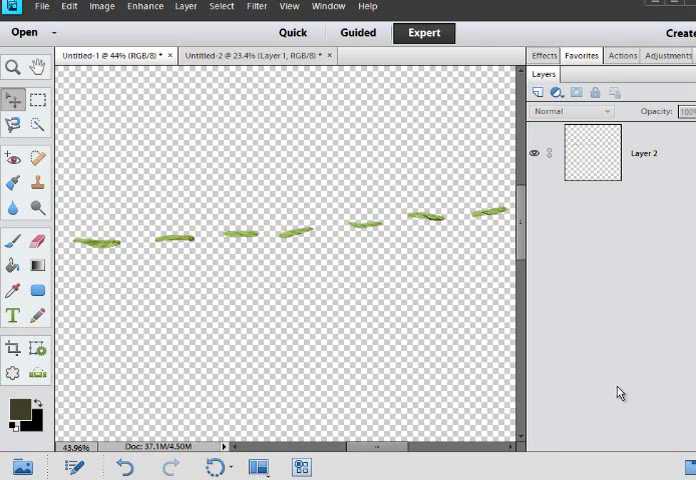
scroll(368, 342, "down", 1)
scroll(368, 342, "down", 1)
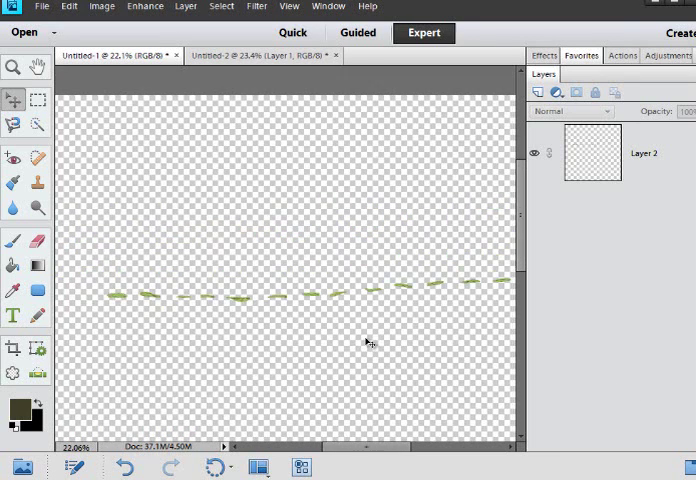
scroll(368, 342, "down", 1)
scroll(368, 342, "down", 1)
scroll(311, 252, "up", 1)
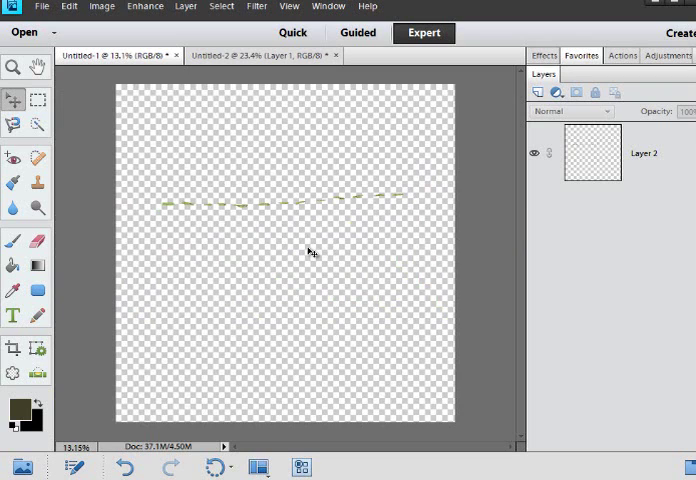
Compare the blank second document with the green stitching document.
left_click(203, 58)
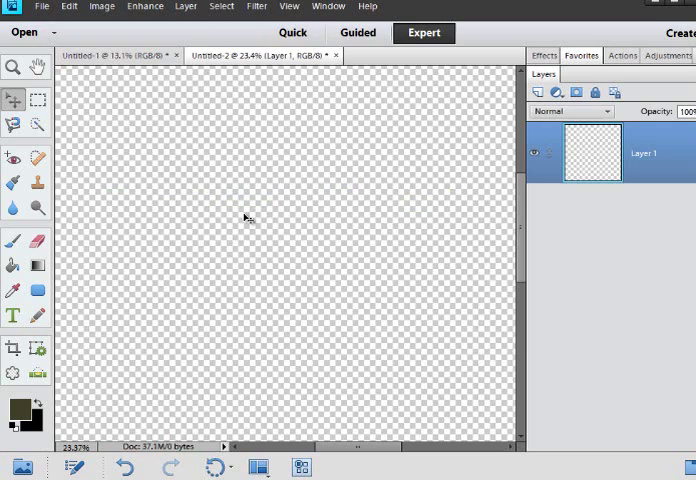
scroll(244, 217, "down", 1)
scroll(244, 217, "down", 1)
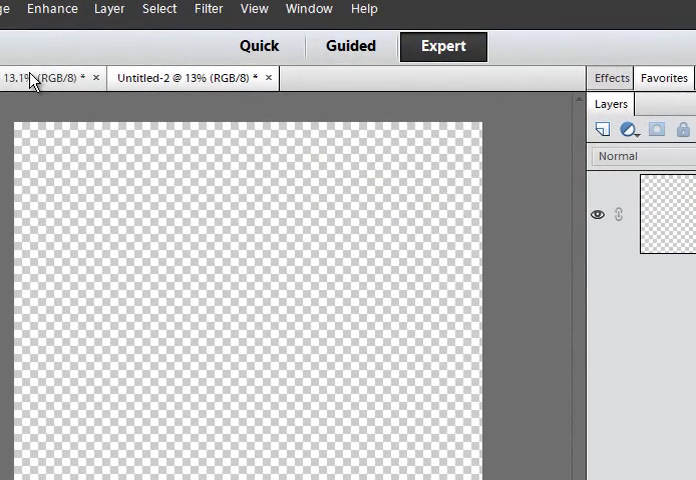
left_click(110, 55)
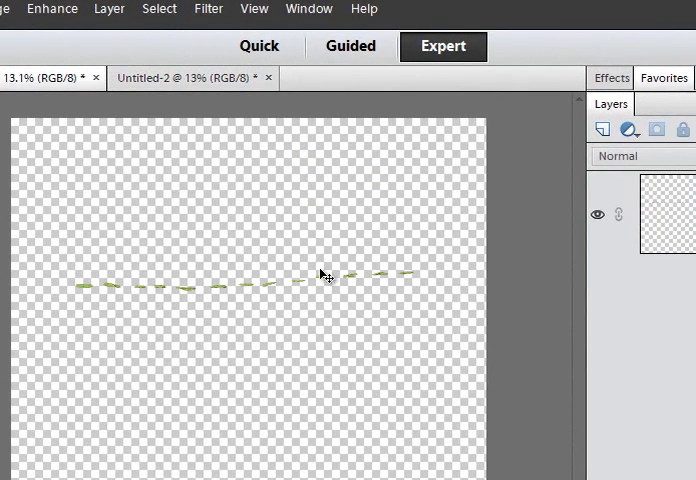
left_click(182, 78)
left_click(50, 78)
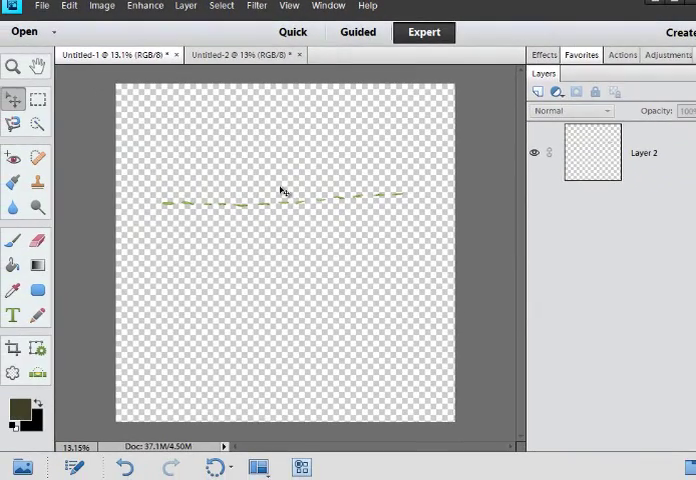
scroll(283, 190, "up", 1)
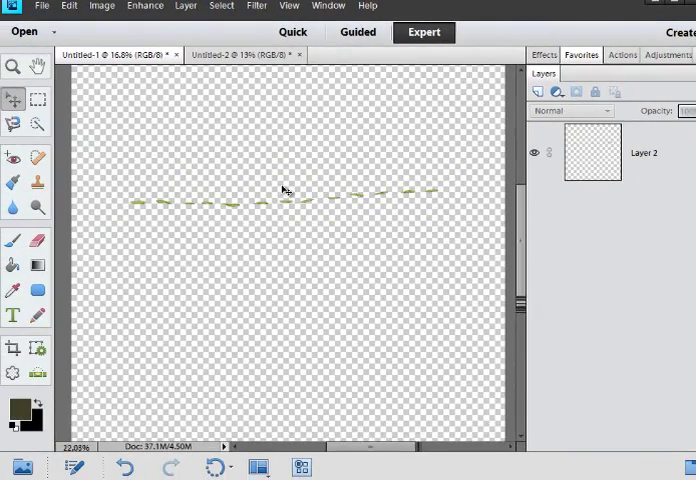
scroll(283, 190, "up", 1)
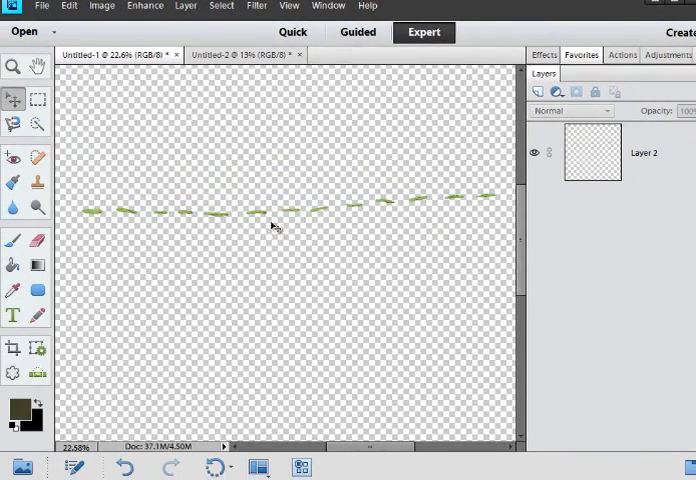
scroll(276, 227, "up", 1)
scroll(223, 234, "up", 1)
scroll(223, 234, "up", 1)
scroll(223, 234, "up", 1)
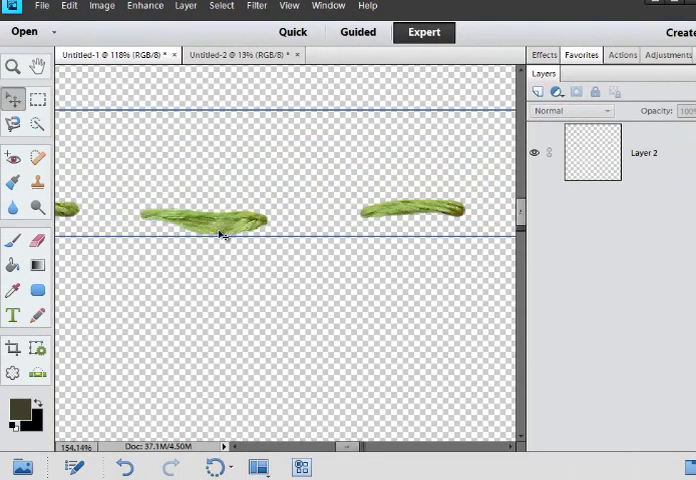
scroll(236, 240, "down", 1)
scroll(380, 240, "down", 1)
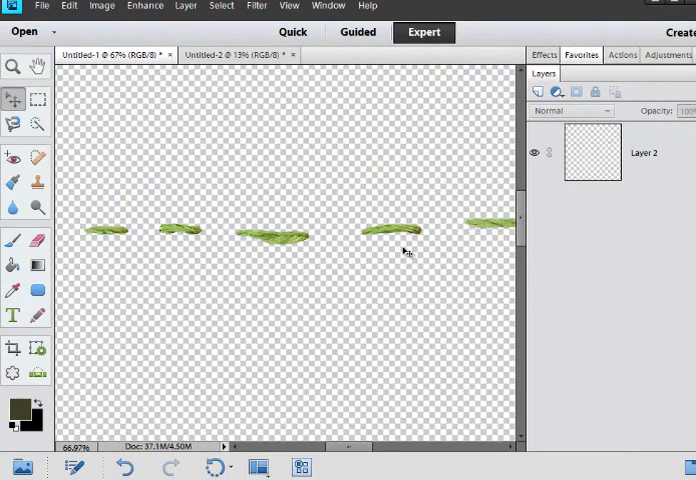
scroll(351, 264, "up", 1)
scroll(351, 264, "up", 1)
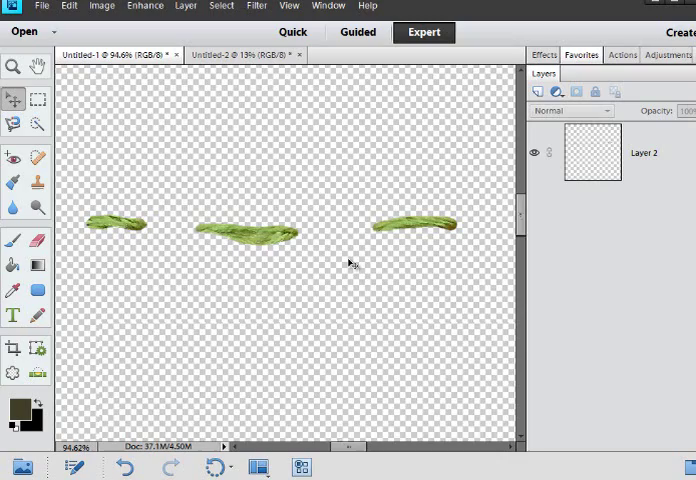
scroll(351, 264, "down", 1)
scroll(351, 264, "down", 1)
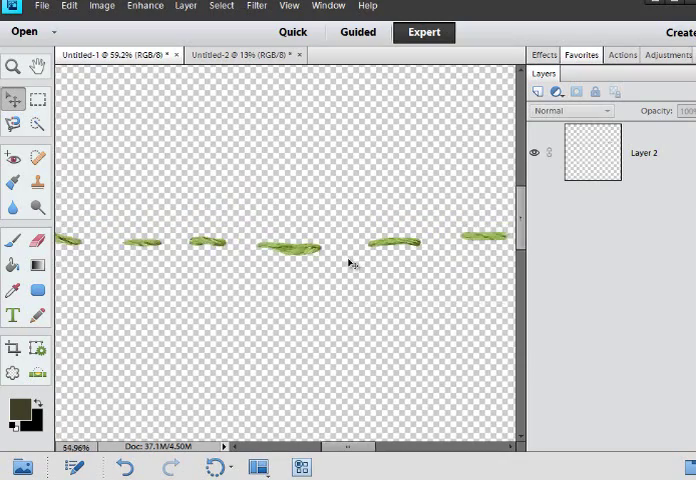
scroll(272, 272, "up", 1)
scroll(181, 259, "up", 1)
scroll(181, 259, "up", 1)
scroll(181, 259, "up", 1)
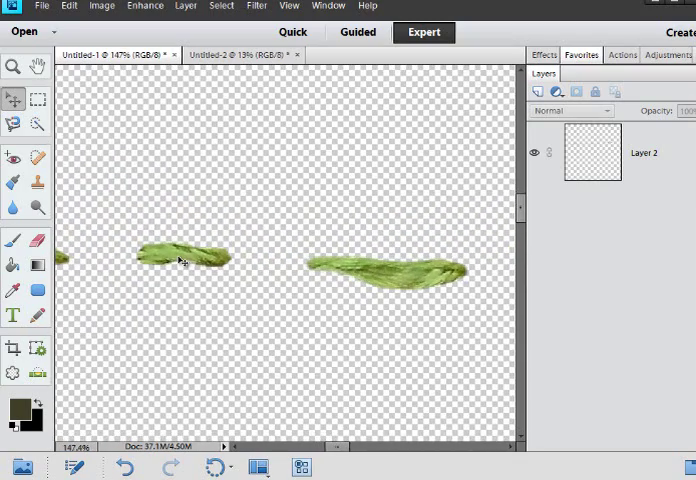
scroll(181, 259, "down", 2)
scroll(265, 290, "down", 1)
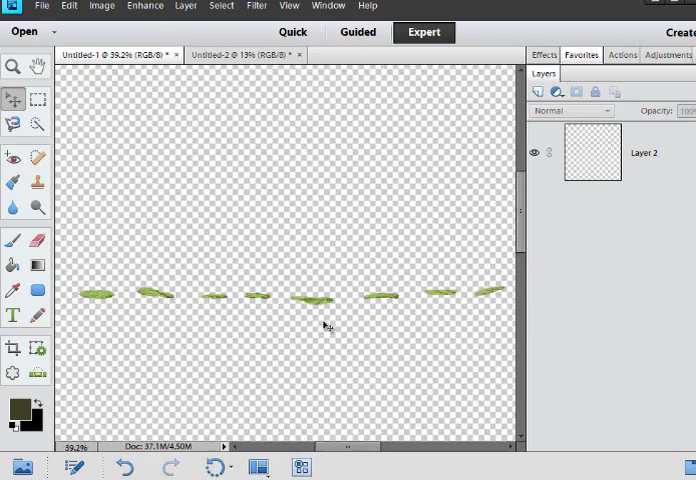
scroll(326, 325, "down", 1)
scroll(379, 314, "down", 1)
scroll(272, 191, "down", 1)
scroll(290, 230, "up", 1)
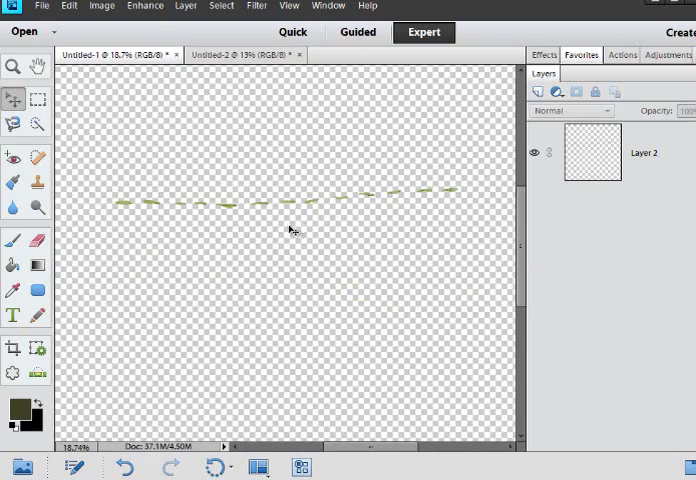
scroll(260, 210, "down", 1)
scroll(262, 210, "up", 1)
scroll(262, 209, "up", 1)
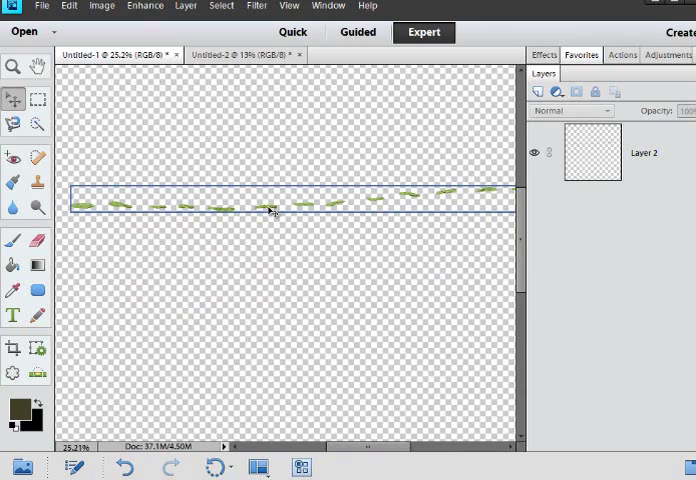
Copy the green stitching Layer 2 into Untitled-2, then float Untitled-2 beside Untitled-1.
left_click(272, 210)
left_click_drag(272, 210, 245, 60)
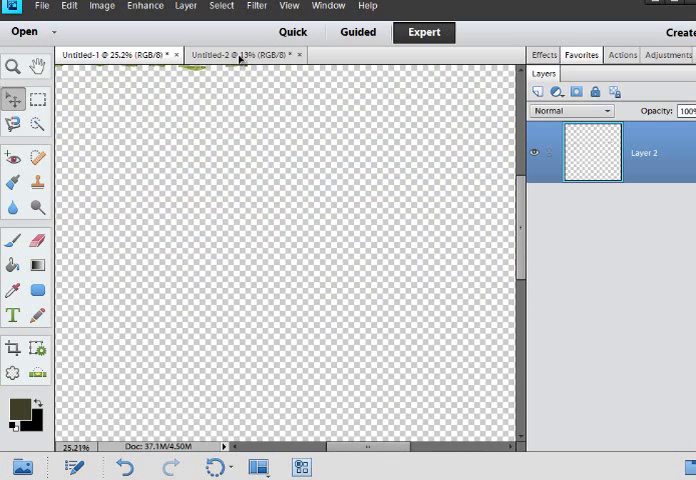
left_click(240, 55)
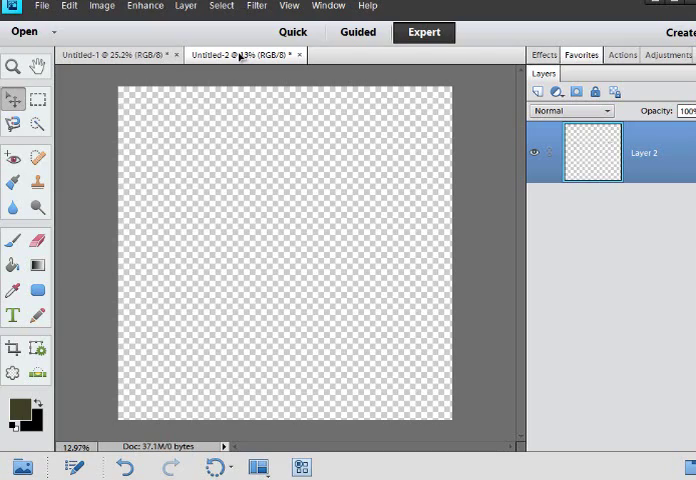
left_click_drag(240, 56, 245, 220)
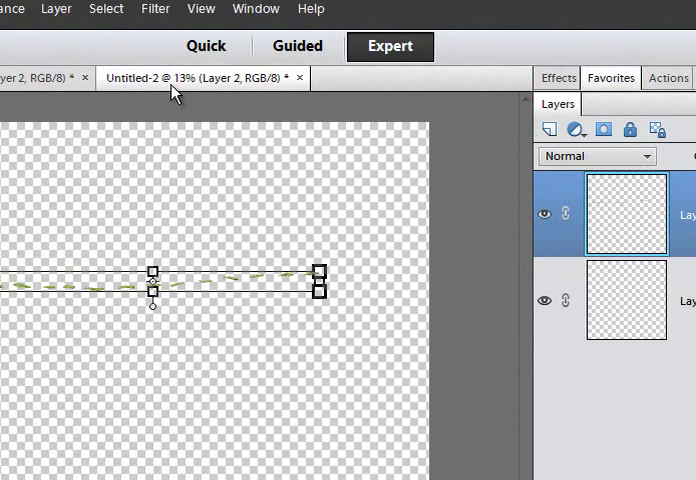
left_click_drag(170, 78, 369, 262)
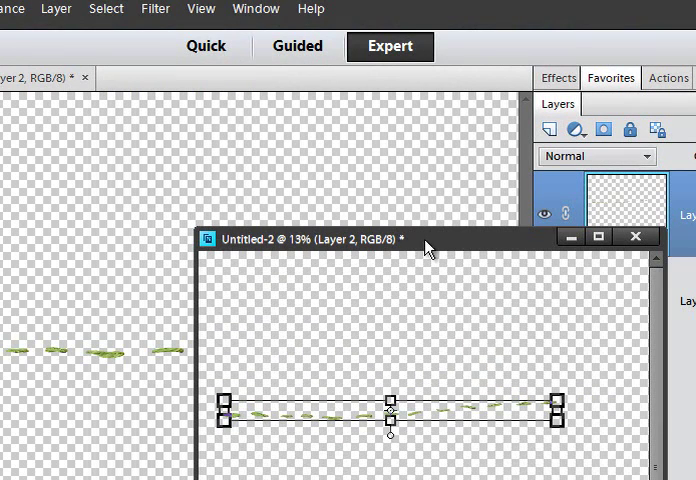
left_click_drag(428, 239, 300, 118)
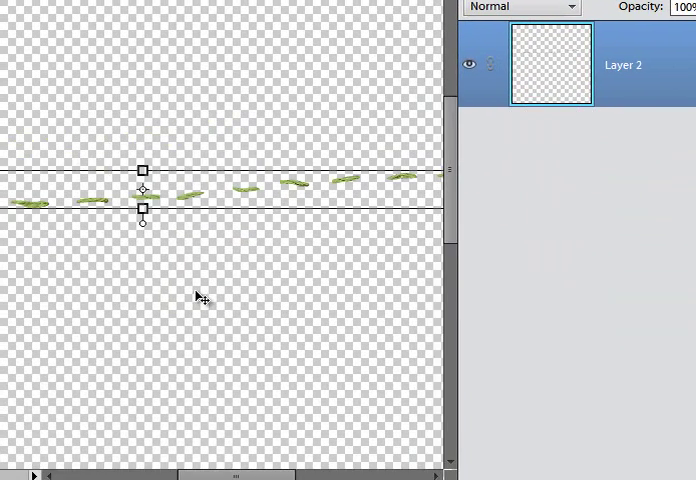
Make Layer 2 active by clicking the green stitching strokes in Untitled-1.
left_click(182, 214)
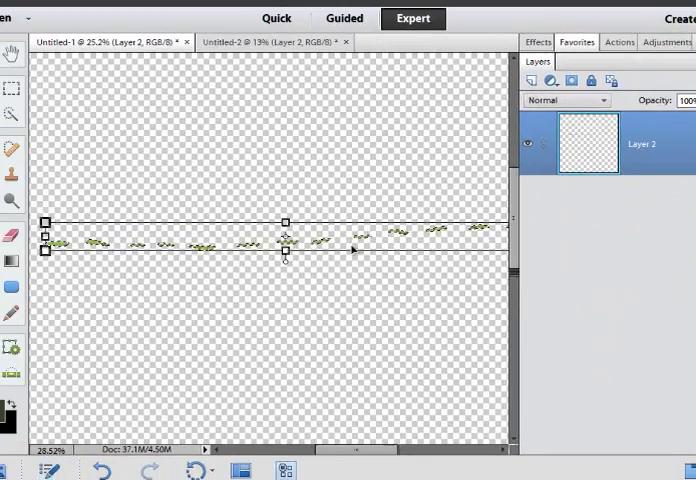
scroll(350, 250, "up", 1)
scroll(345, 255, "up", 1)
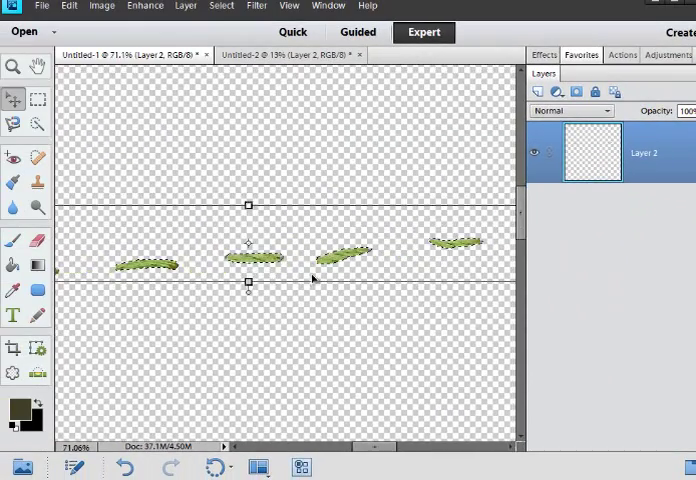
scroll(333, 257, "up", 1)
scroll(333, 257, "up", 1)
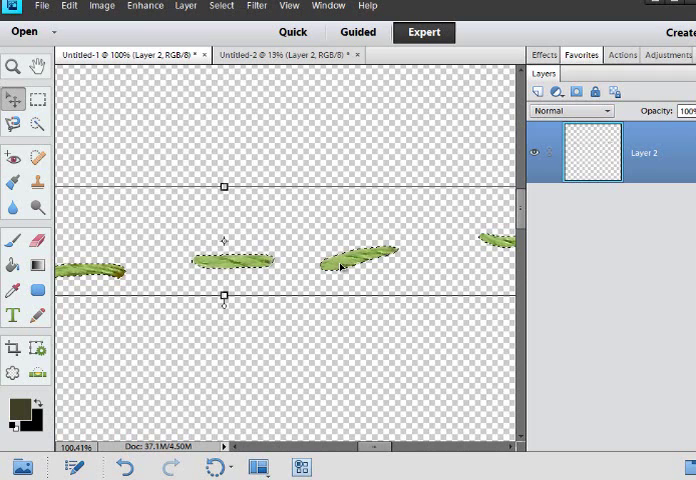
Move the stitch-shaped selection outline off the green strokes and drop it into Untitled-2.
left_click(40, 99)
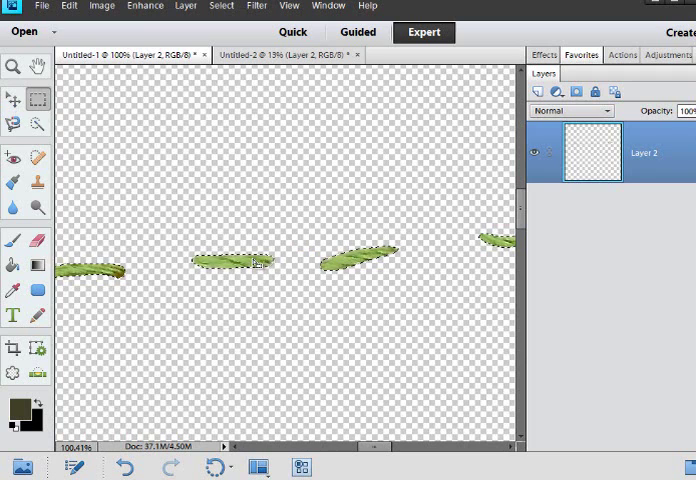
left_click_drag(252, 262, 280, 73)
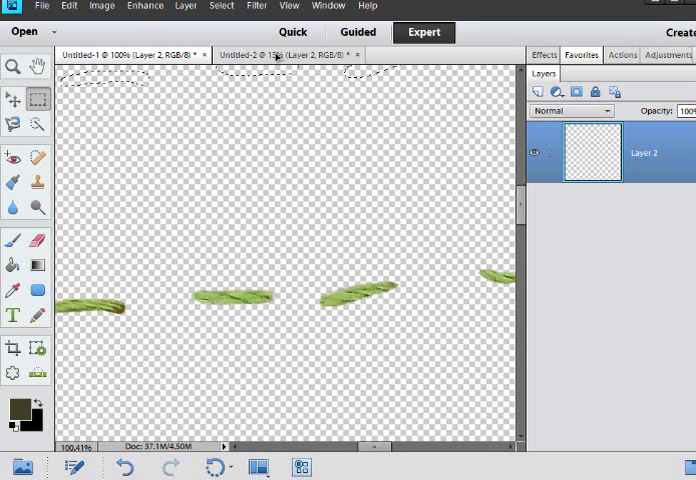
left_click(277, 55)
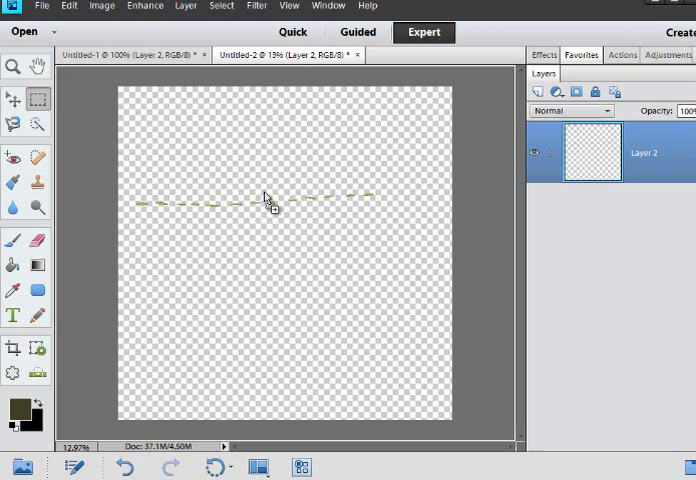
left_click_drag(260, 298, 260, 298)
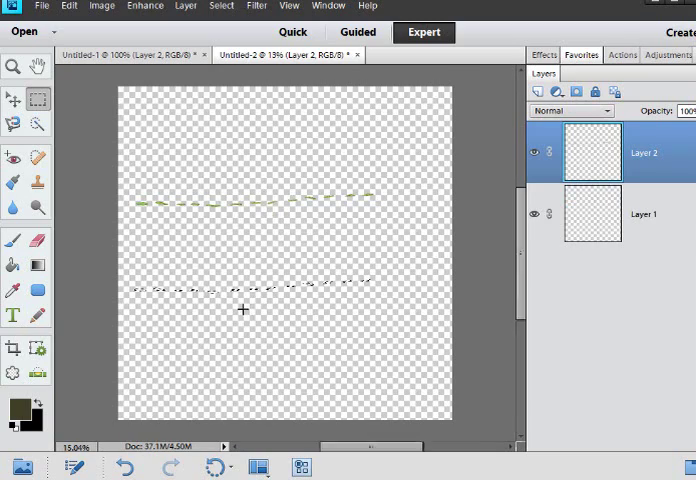
scroll(270, 300, "up", 2)
scroll(280, 298, "up", 2)
scroll(288, 298, "up", 2)
scroll(285, 305, "up", 1)
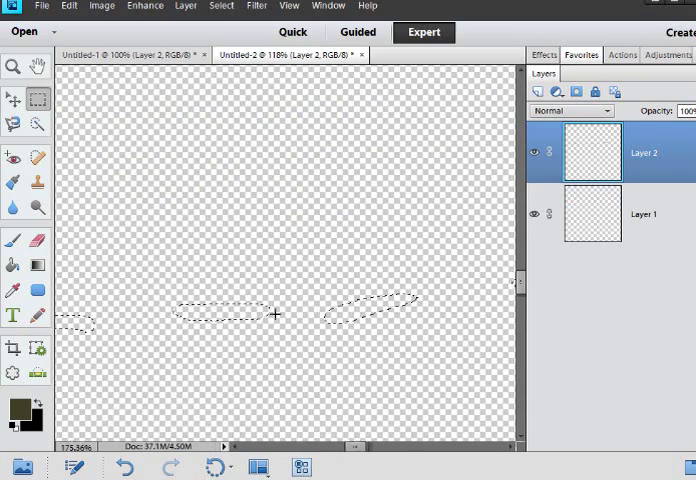
scroll(278, 312, "up", 1)
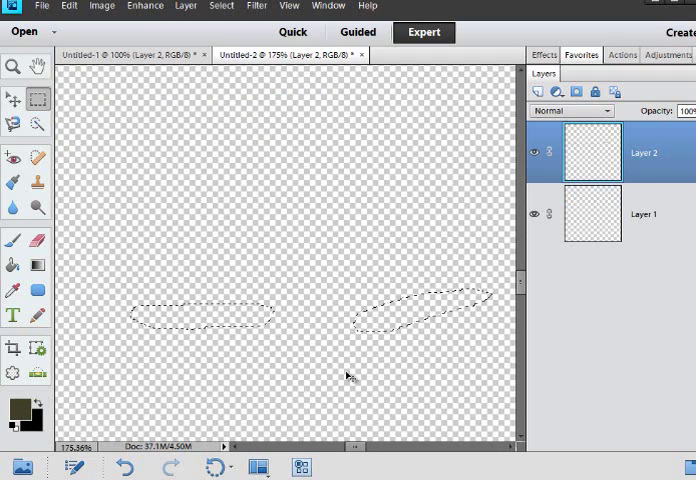
Fill the stitch-shaped selections in Untitled-2 with black foreground colour via Alt+Backspace.
key("alt+BackSpace")
scroll(347, 373, "down", 2)
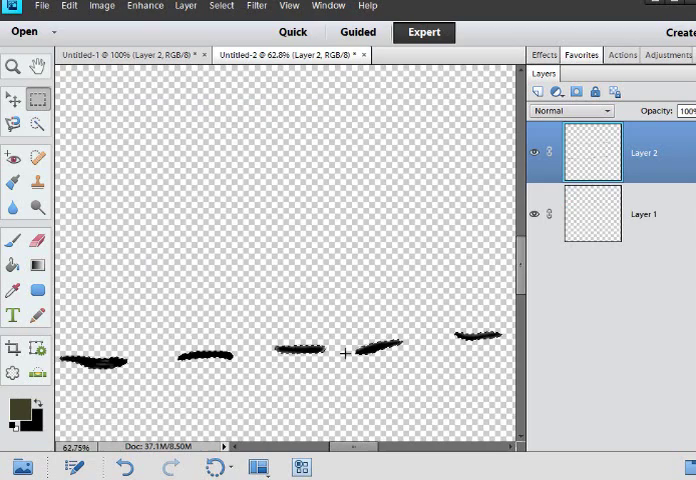
scroll(345, 355, "down", 2)
scroll(330, 405, "down", 1)
scroll(329, 403, "down", 1)
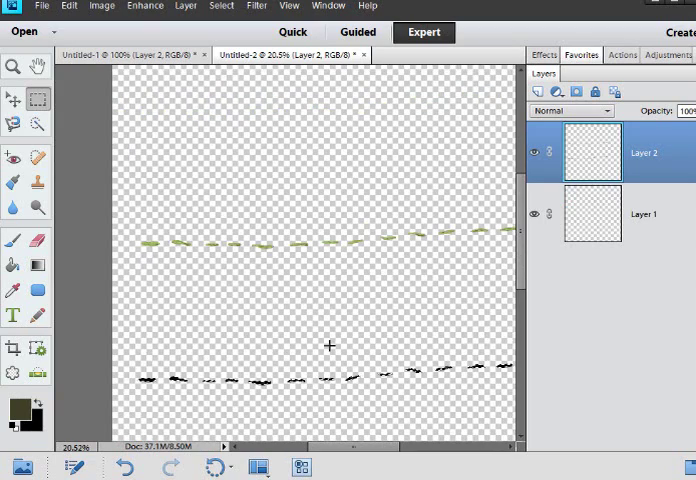
scroll(335, 347, "down", 1)
scroll(335, 347, "down", 1)
scroll(292, 332, "up", 1)
scroll(200, 270, "up", 1)
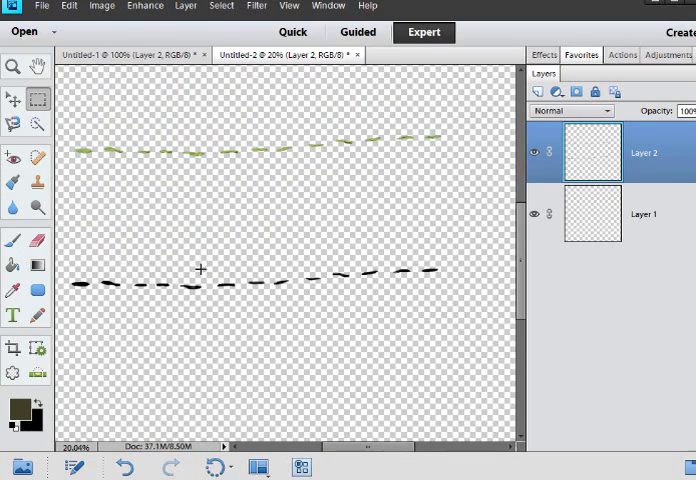
scroll(212, 310, "up", 1)
scroll(212, 310, "up", 1)
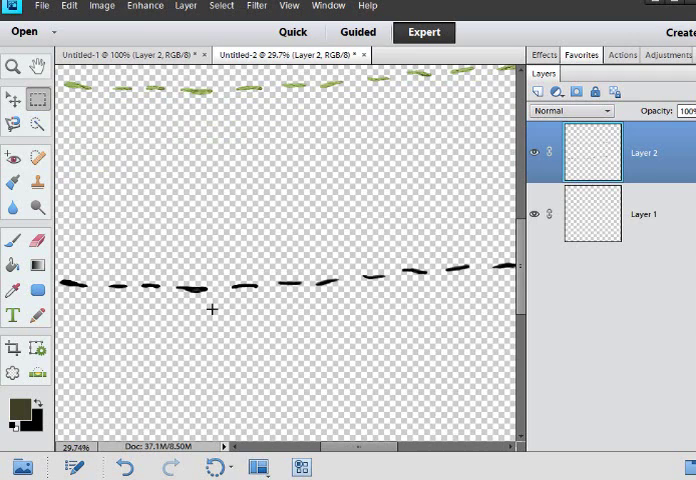
scroll(212, 310, "up", 1)
scroll(212, 310, "up", 1)
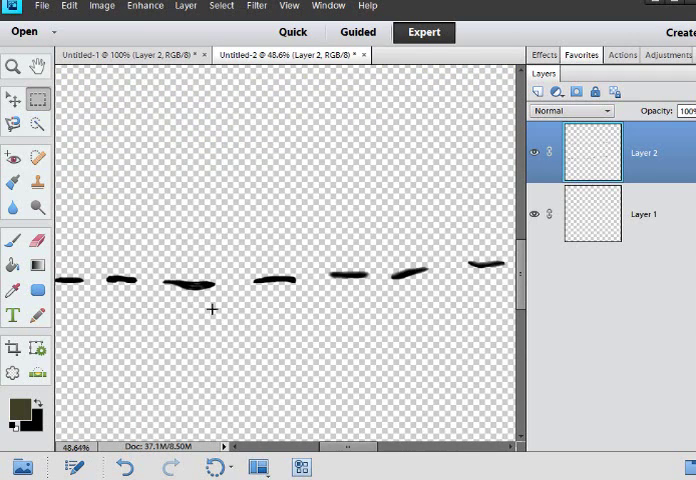
scroll(212, 310, "down", 1)
scroll(212, 310, "down", 1)
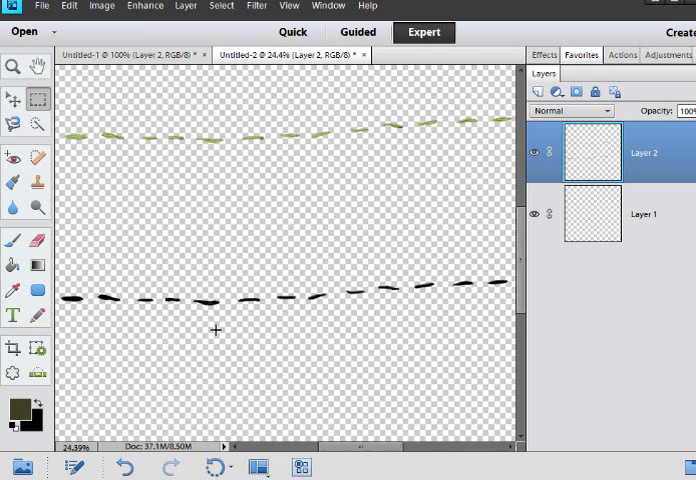
scroll(218, 338, "down", 1)
scroll(218, 338, "up", 1)
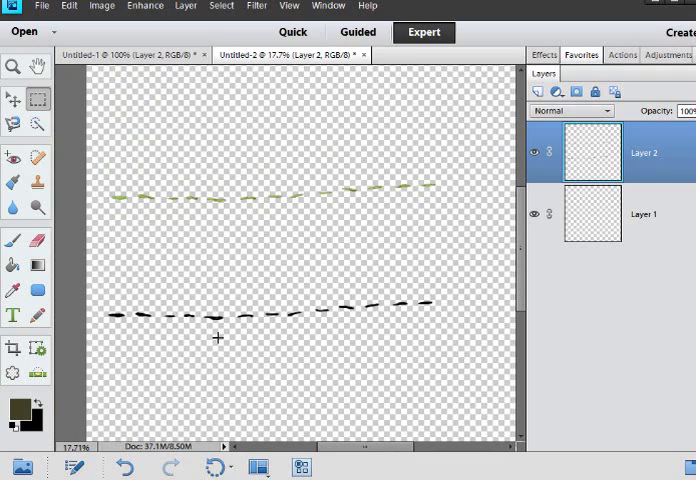